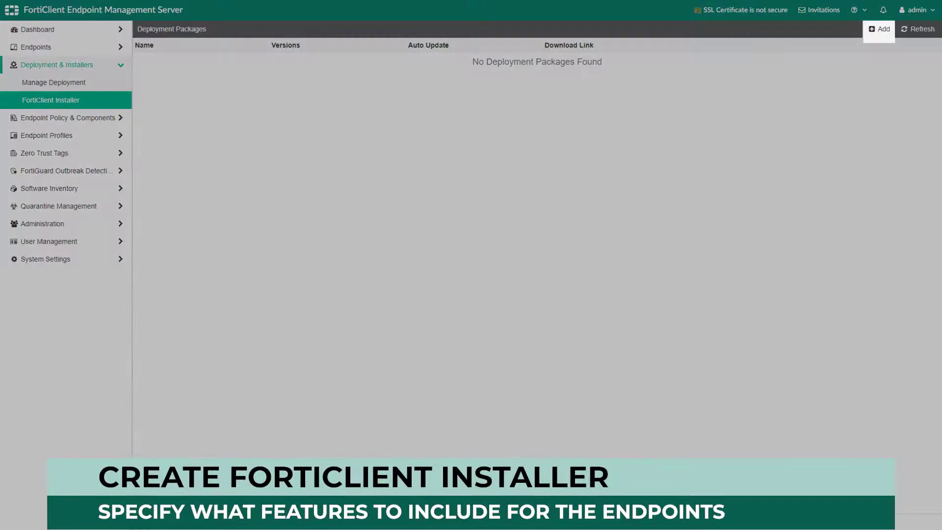
- Build the FCT_Installer package from official release 7.0.6, accepting the default General, Features and Advanced settings
left_click(880, 29)
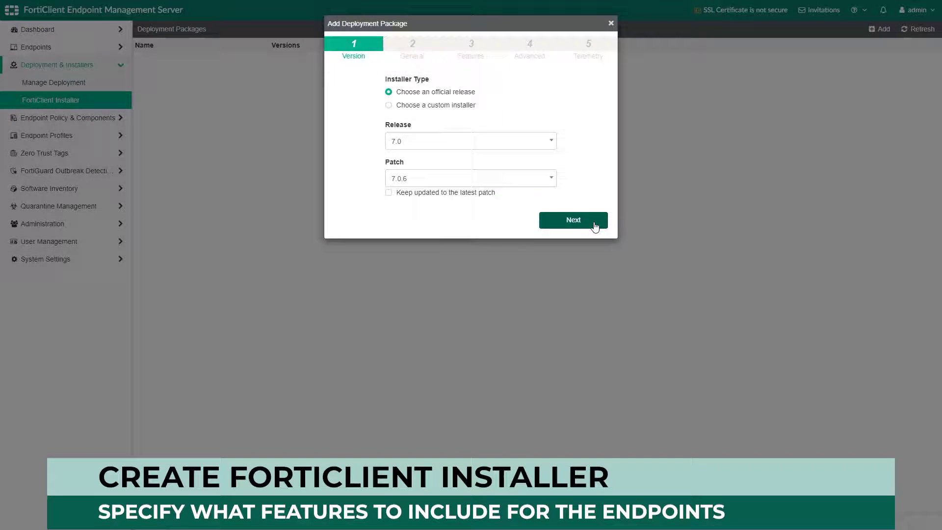
left_click(573, 221)
left_click(572, 172)
left_click(569, 254)
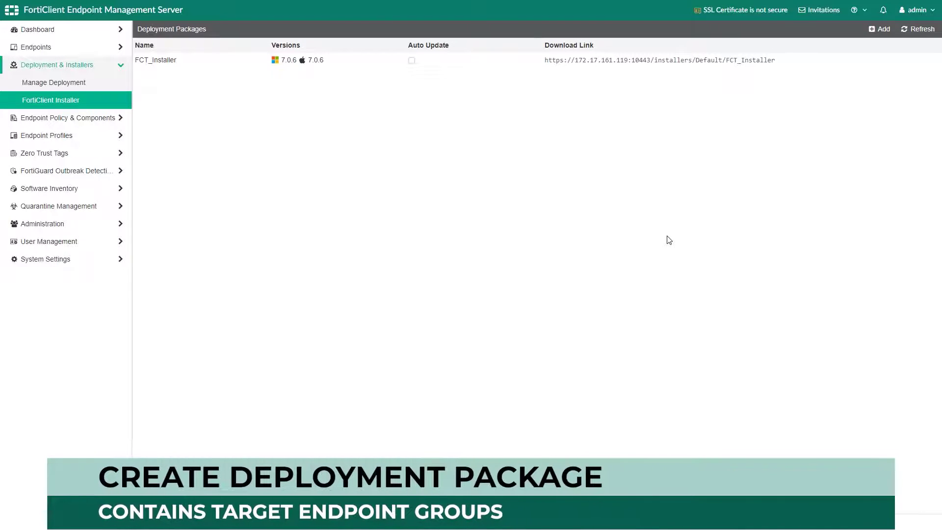
- Start a new deployment named FCT_Deployment targeting the All Groups/Testing endpoint group
left_click(54, 83)
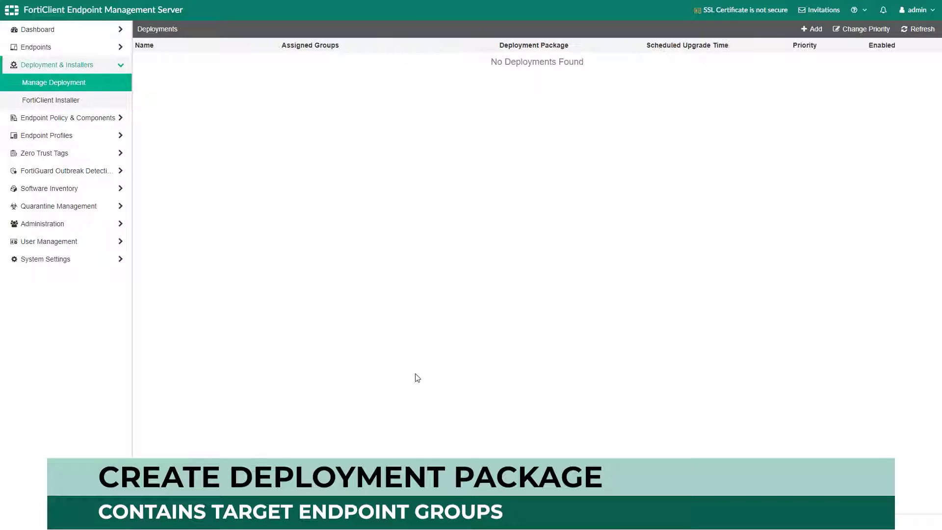
left_click(812, 29)
type("FCT_Deployment")
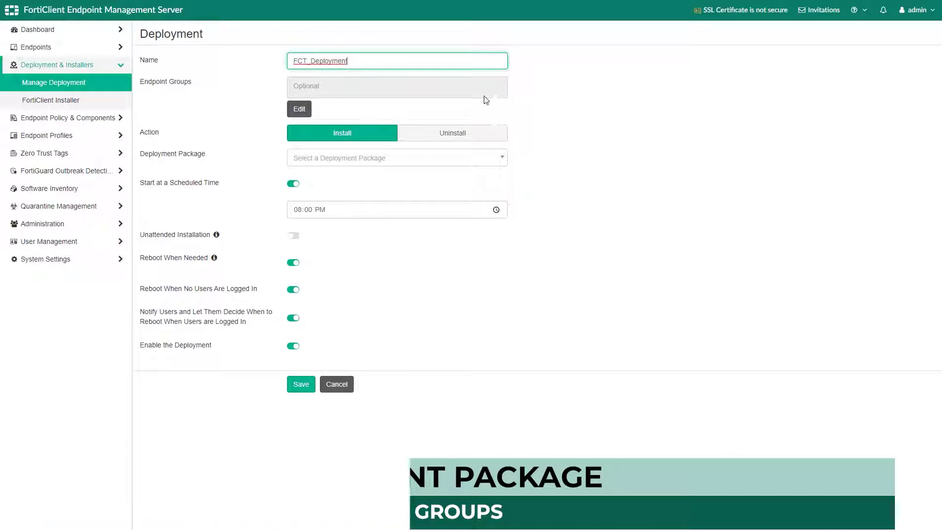
left_click(301, 112)
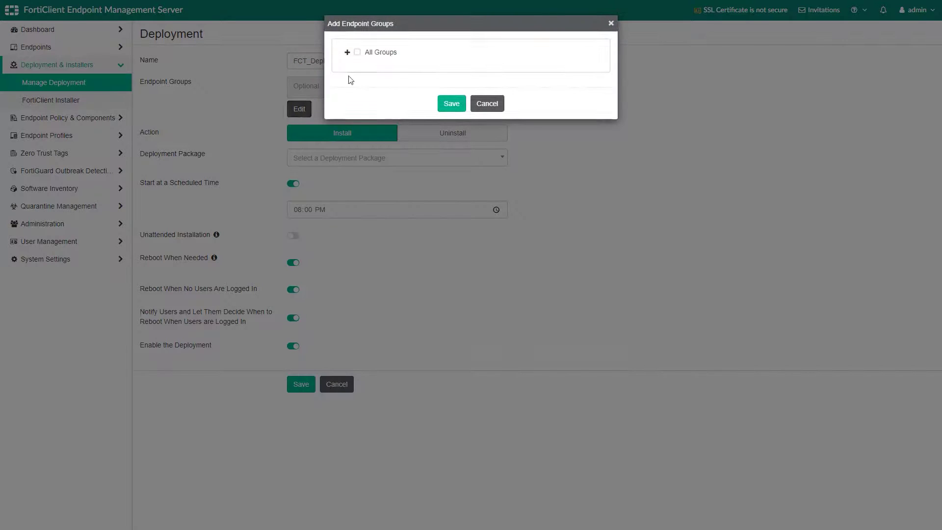
left_click(347, 52)
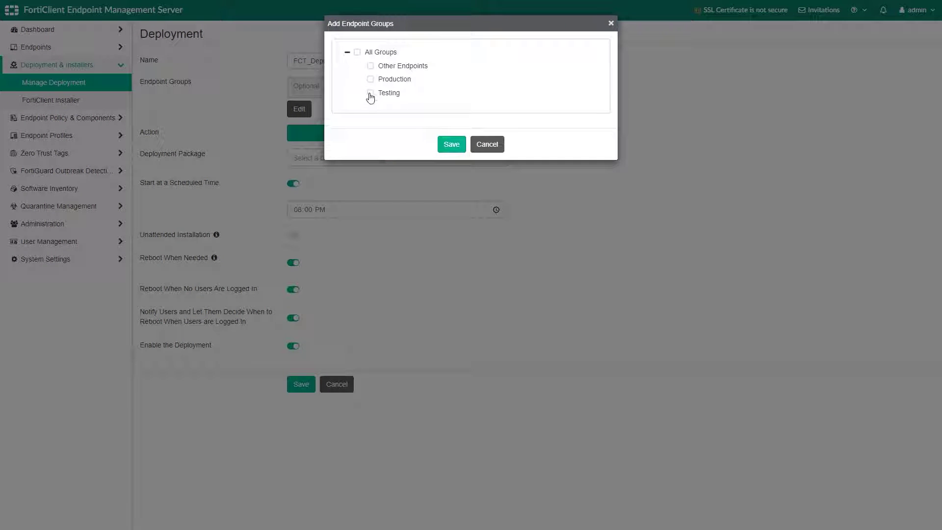
left_click(450, 144)
- Choose FCT_Installer as the deployment package and save FCT_Deployment
left_click(440, 156)
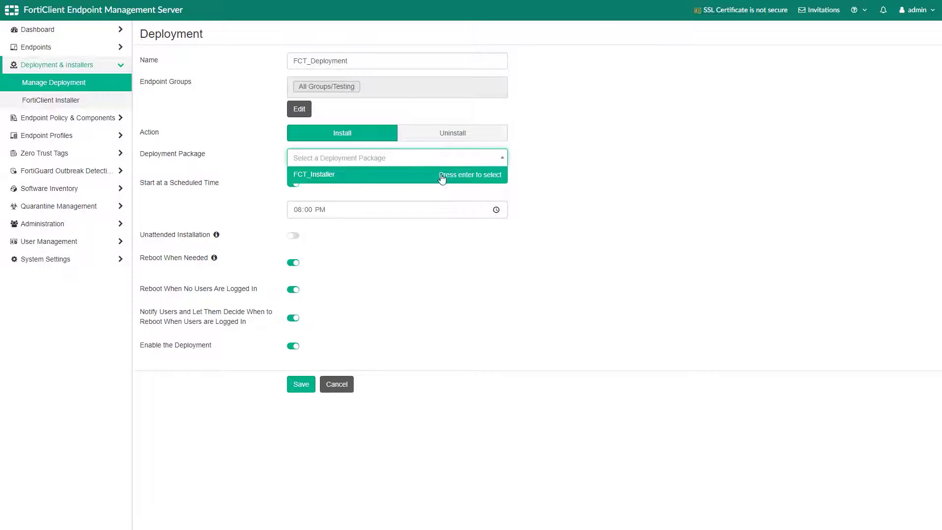
left_click(441, 178)
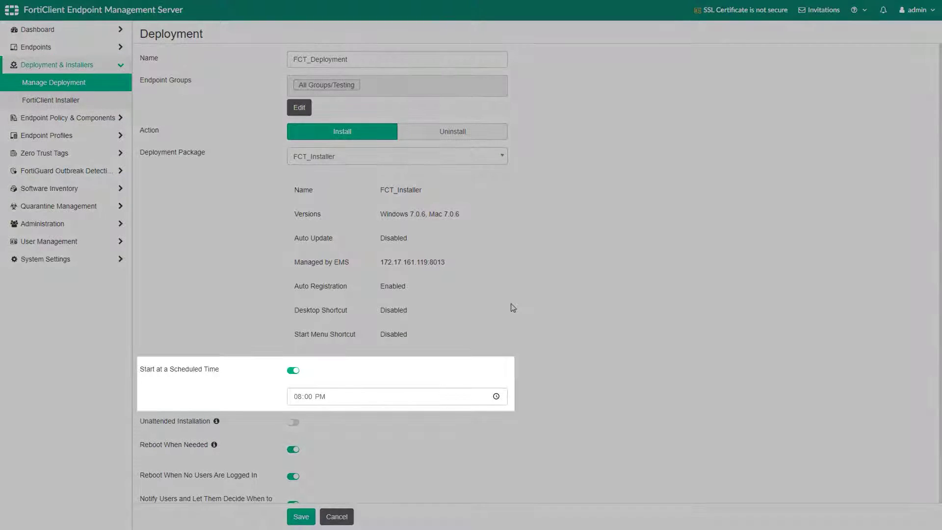
scroll(512, 308, "down", 2)
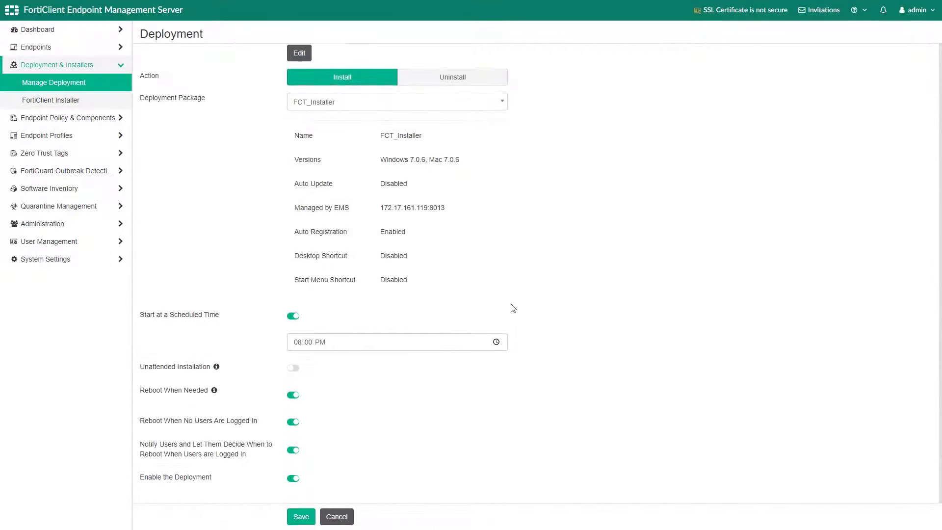
left_click(300, 516)
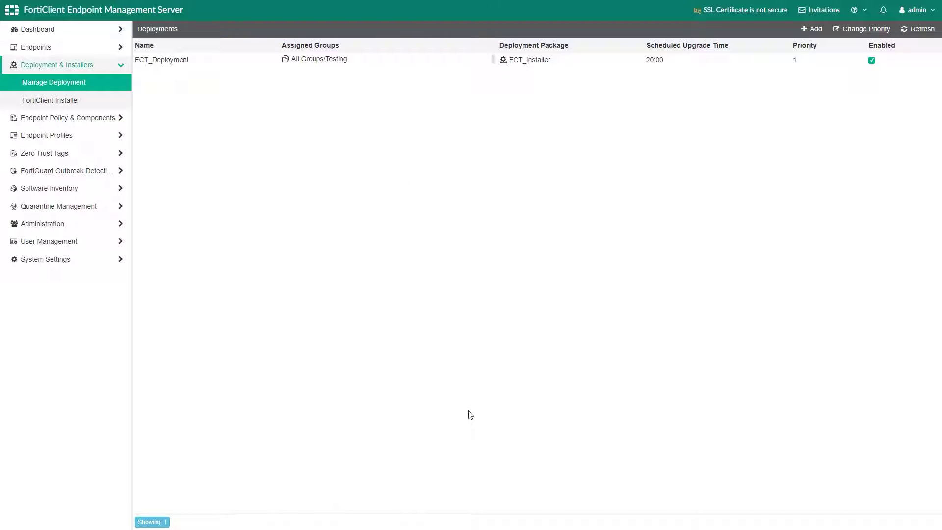
- Open the Testing workgroup's endpoint and run its scheduled FortiClient installation immediately with Install Now
left_click(119, 51)
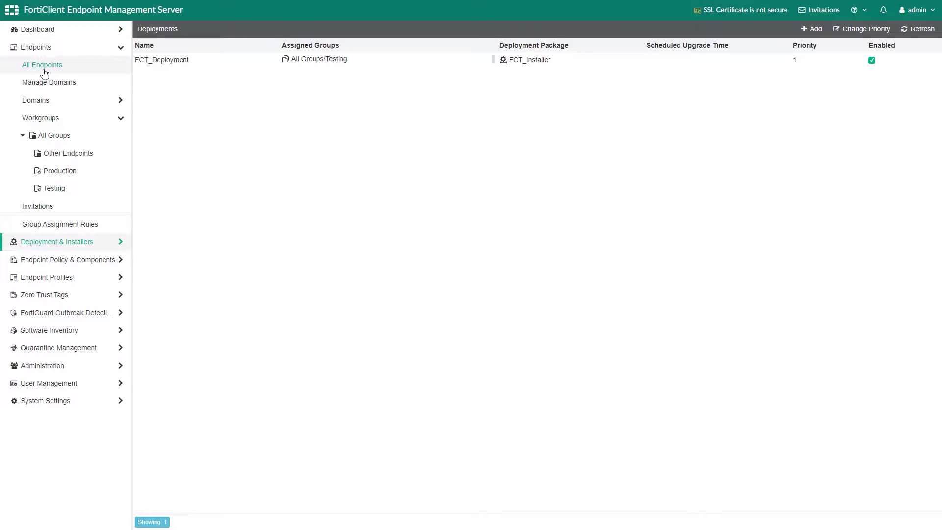
left_click(54, 188)
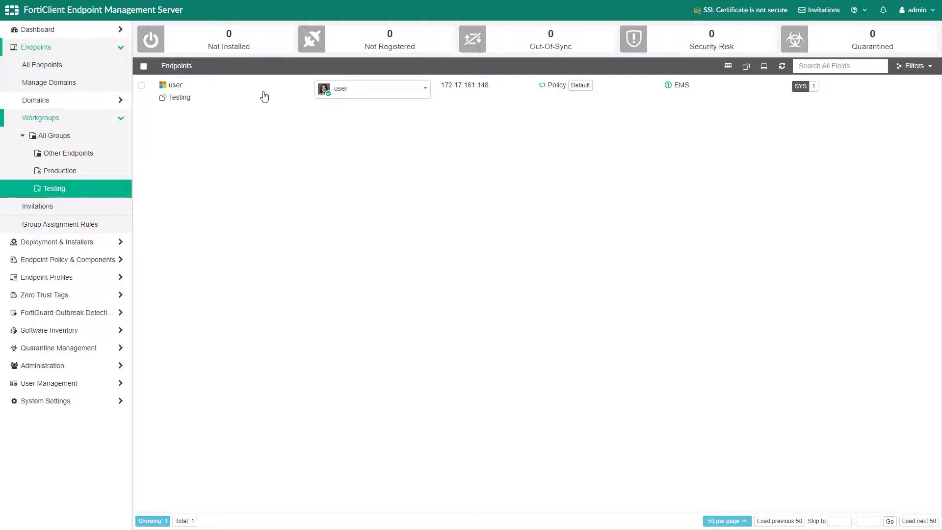
left_click(267, 97)
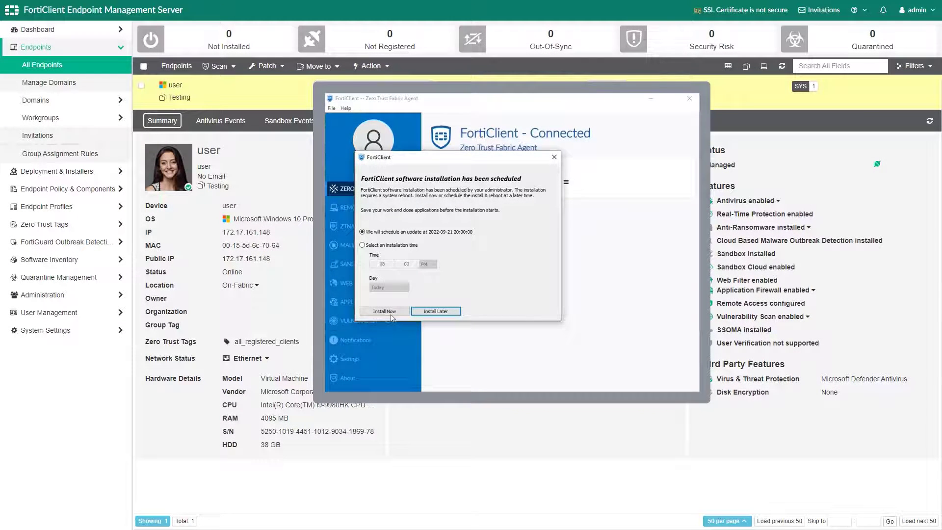
left_click(392, 315)
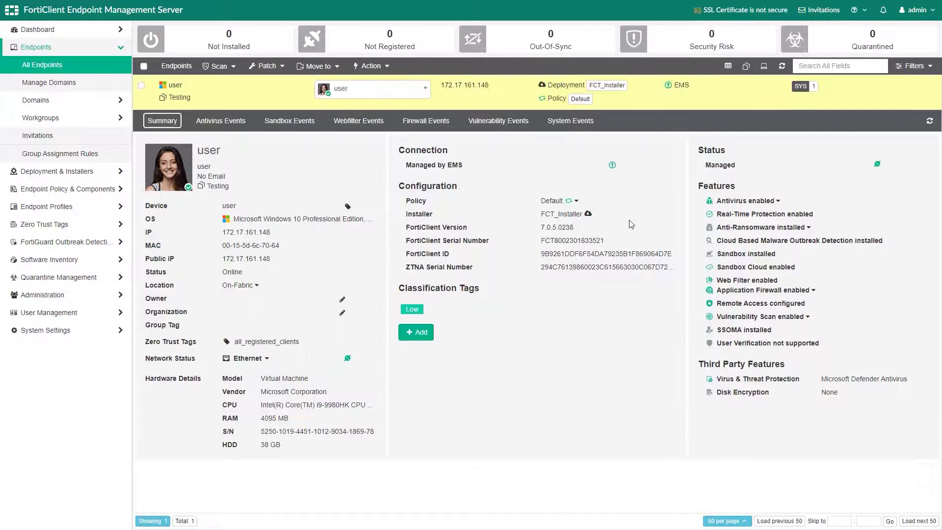
- Monitor the Testing endpoint's Summary until FortiClient 7.0.6.0290 is installed and status shows Managed
left_click(588, 215)
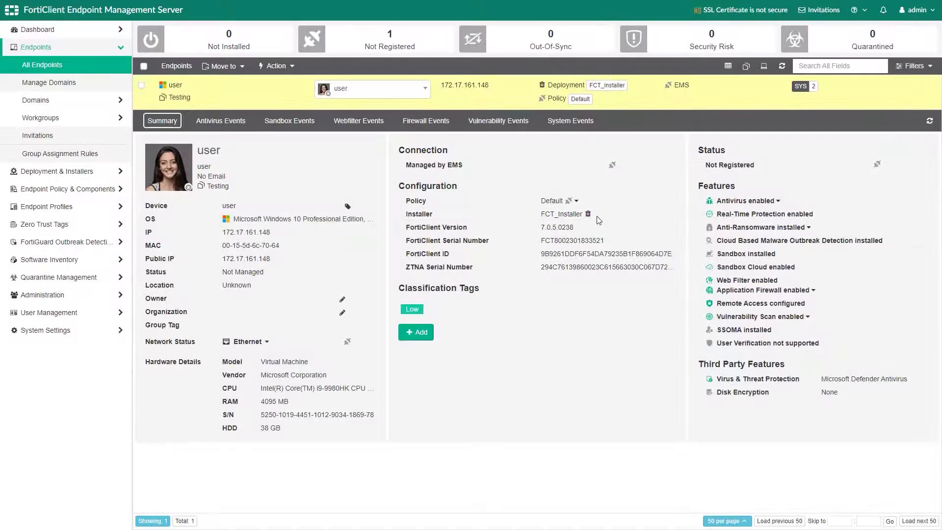
left_click(35, 100)
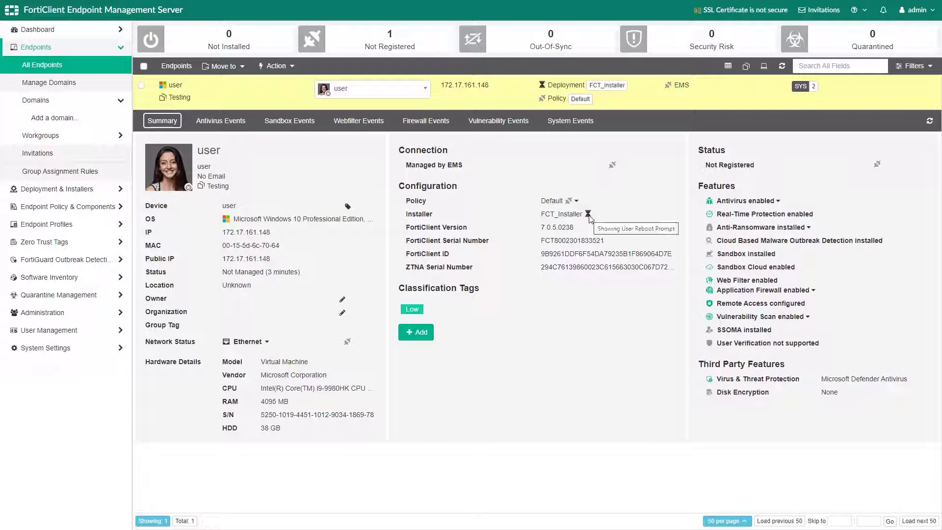
mouse_move(589, 215)
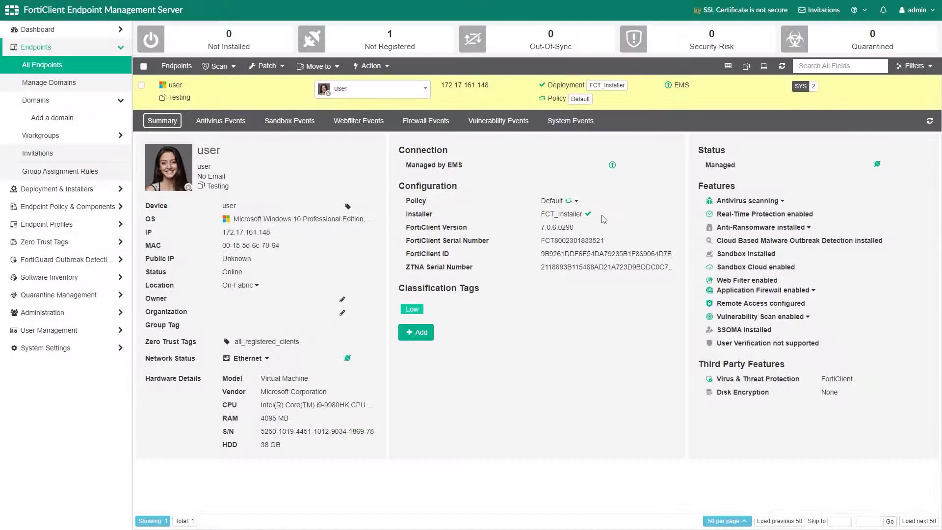
- Edit FCT_Deployment's endpoint groups to include Production alongside Testing, and save it
left_click(56, 189)
left_click(53, 82)
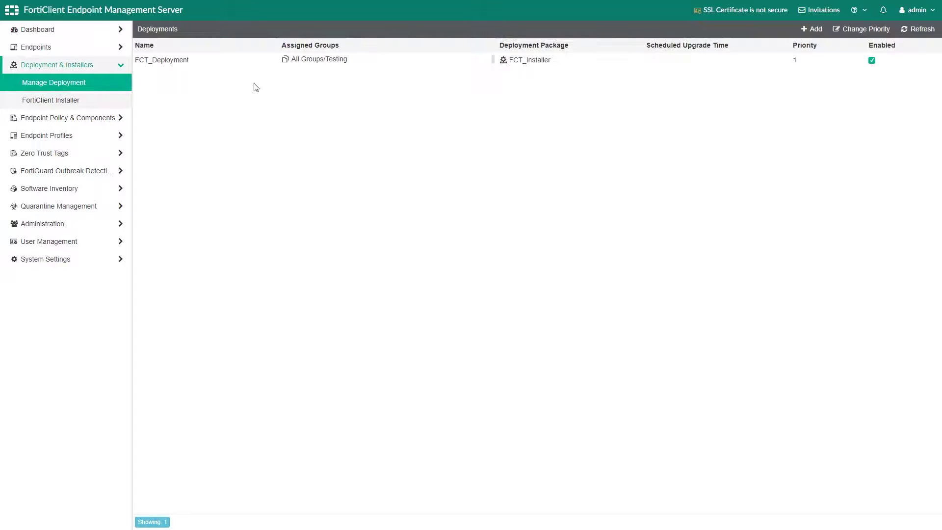
left_click(224, 64)
left_click(205, 33)
left_click(300, 108)
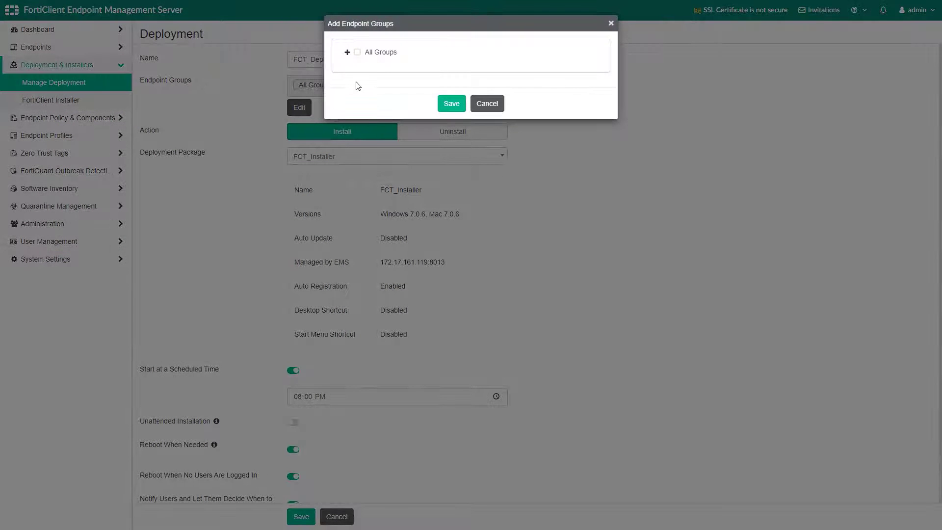
left_click(348, 53)
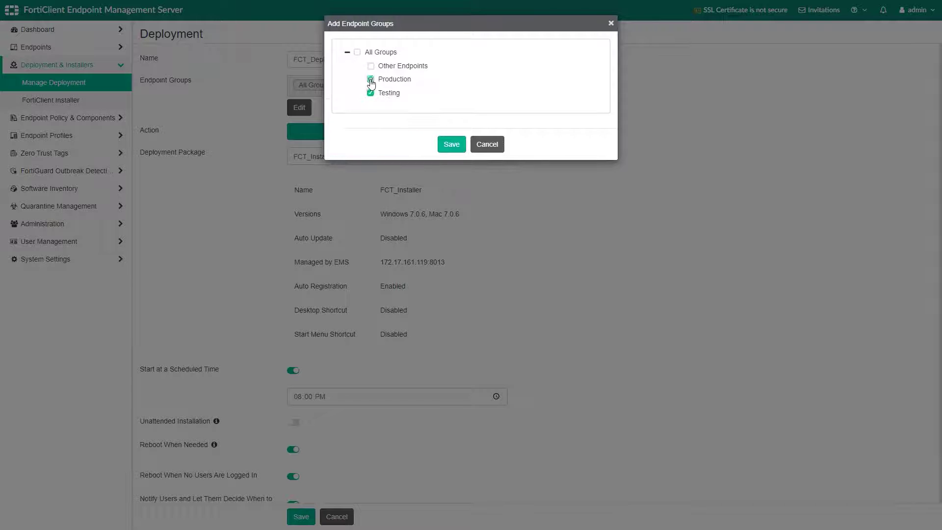
left_click(447, 145)
left_click(303, 519)
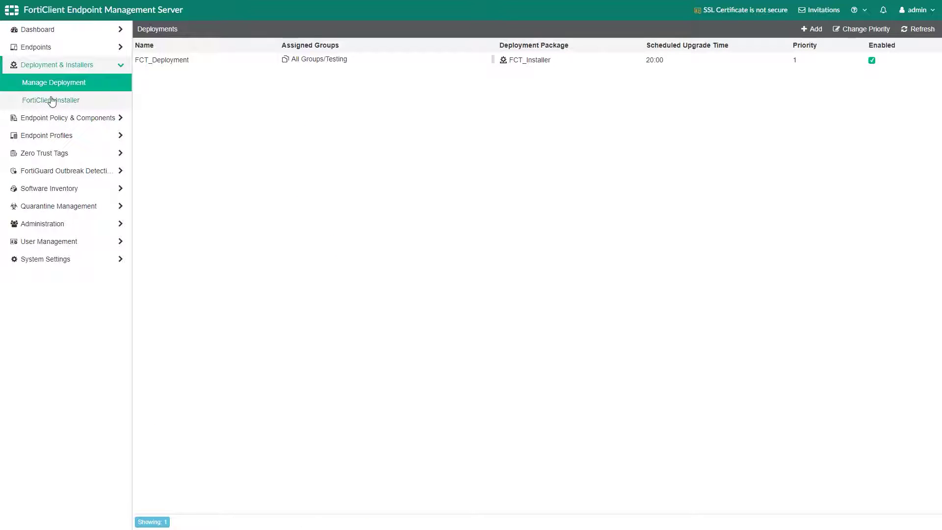
- Enable Auto Update for the FCT_Installer package after checking the FortiGuard update settings
left_click(42, 101)
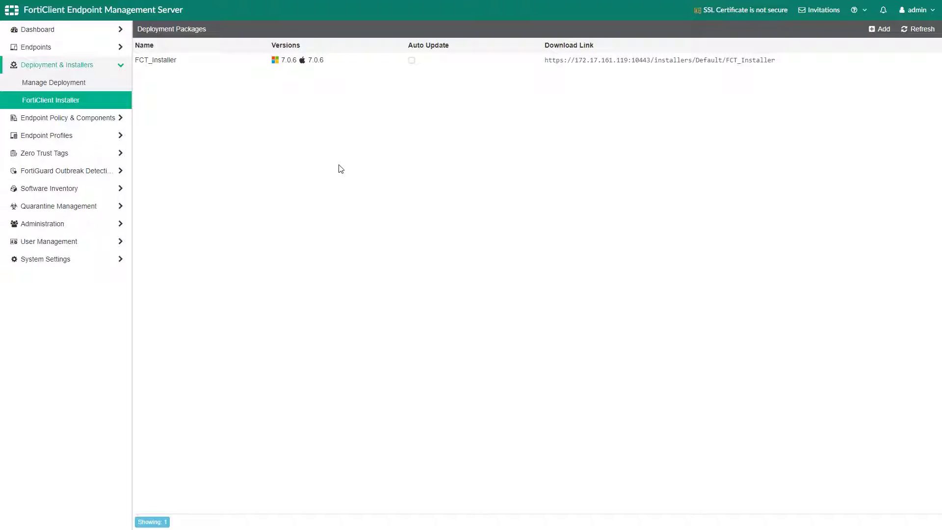
left_click(45, 259)
left_click(51, 277)
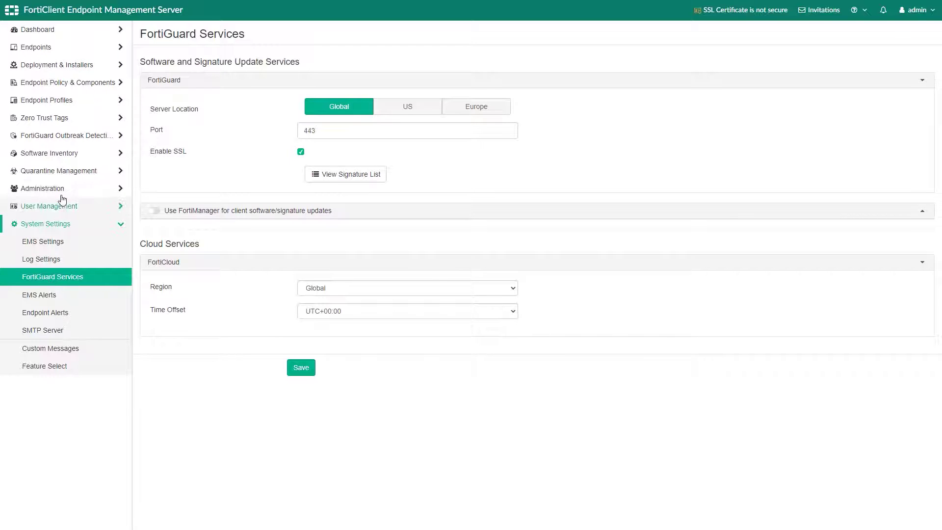
left_click(46, 64)
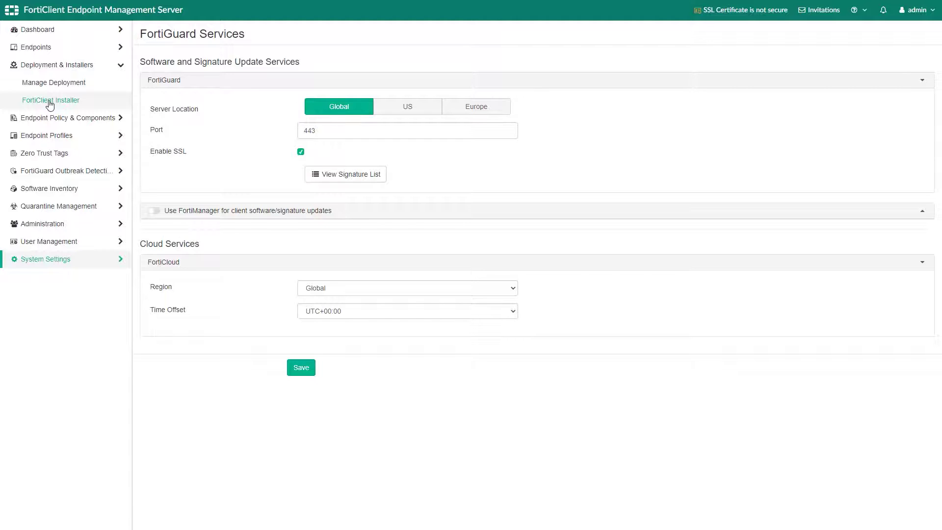
left_click(50, 101)
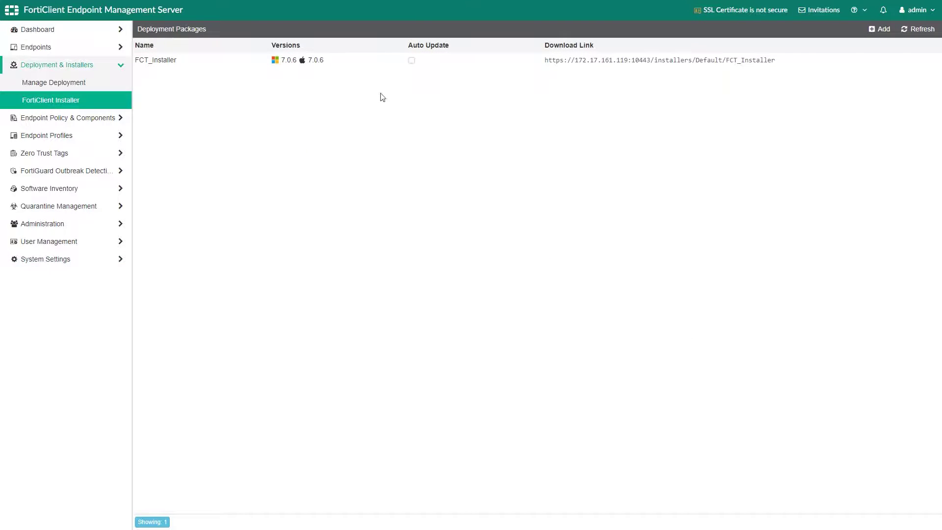
left_click(413, 62)
- Open the endpoint's Summary from All Endpoints to see its installer awaiting user interaction
left_click(38, 51)
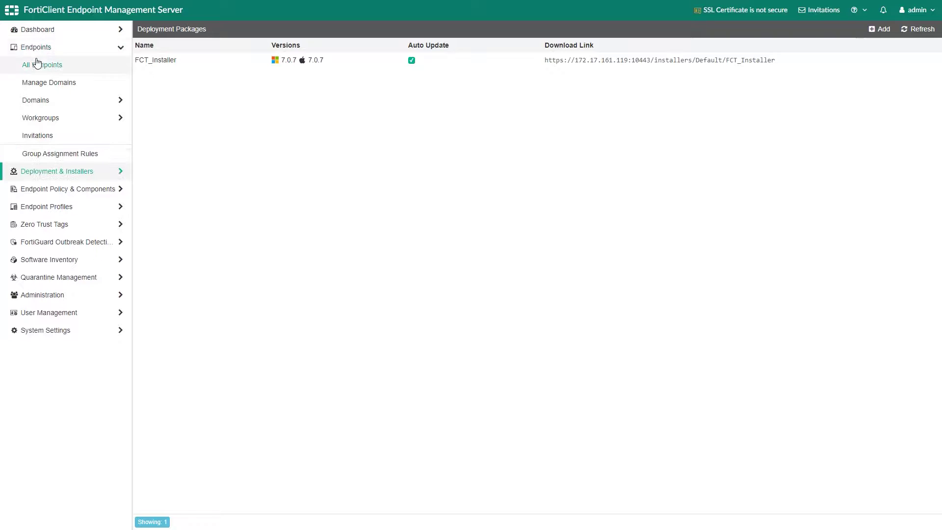
left_click(39, 69)
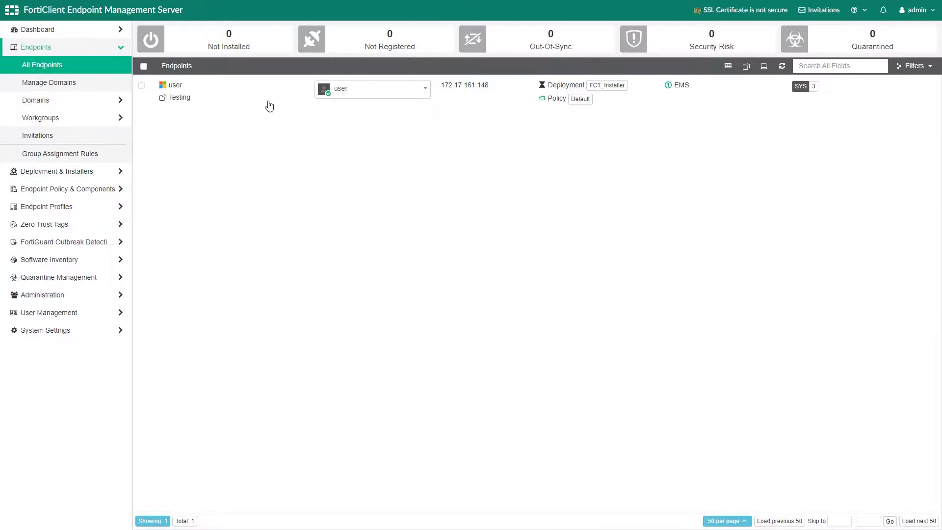
left_click(281, 97)
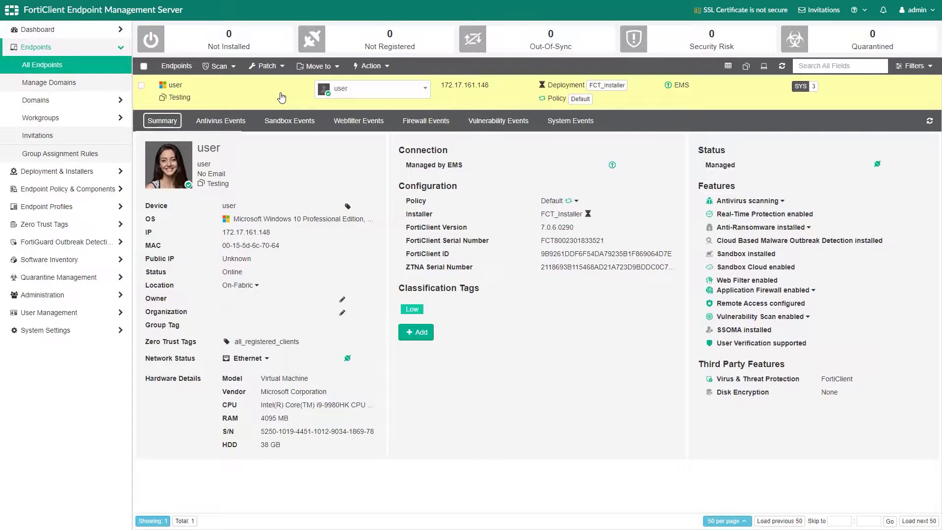
mouse_move(588, 219)
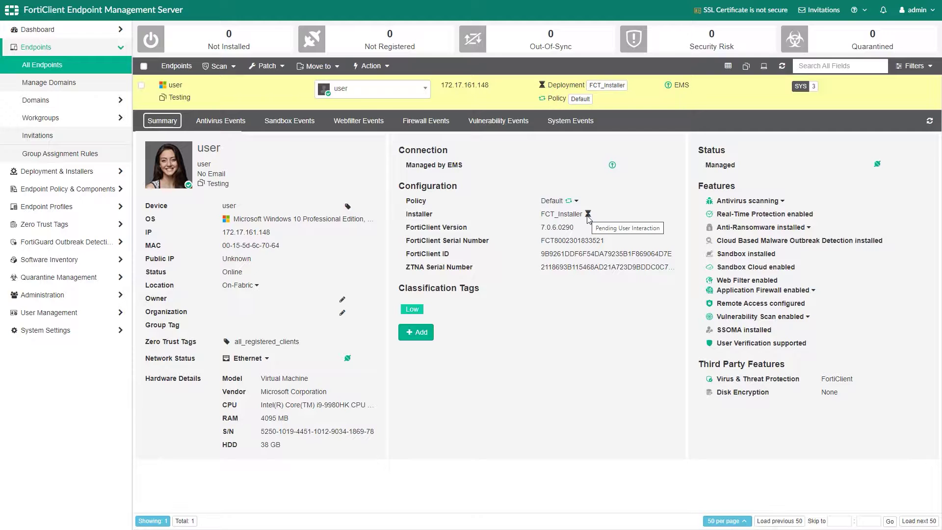